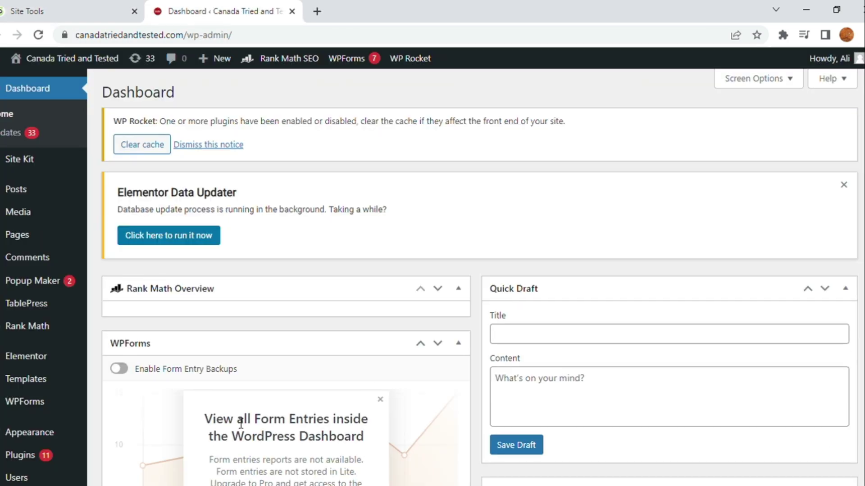
Step: Search Add Plugins for 'migrator' and install the Bluehost Site Migrator plugin
{"action": "left_click", "coordinate": [26, 456]}
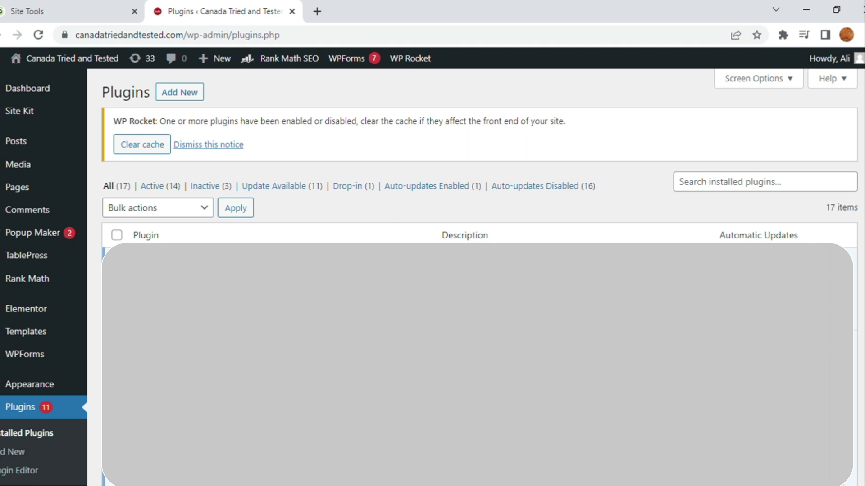
{"action": "left_click", "coordinate": [180, 98]}
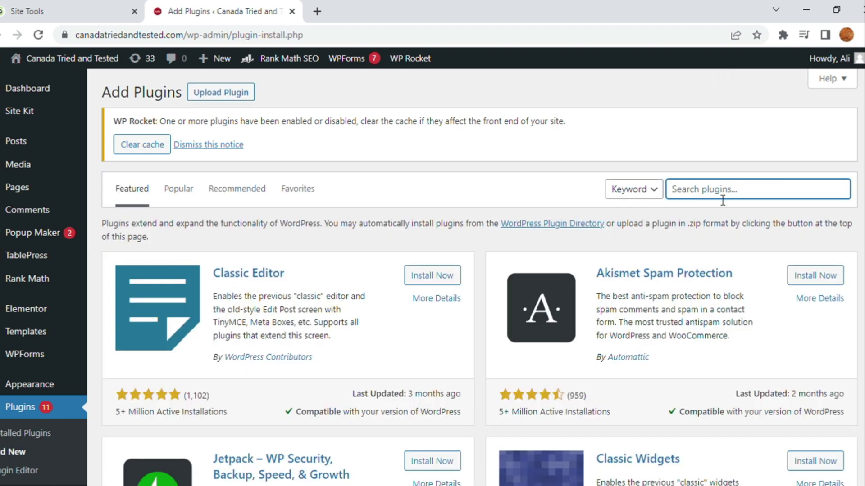
{"action": "type", "text": "migrator"}
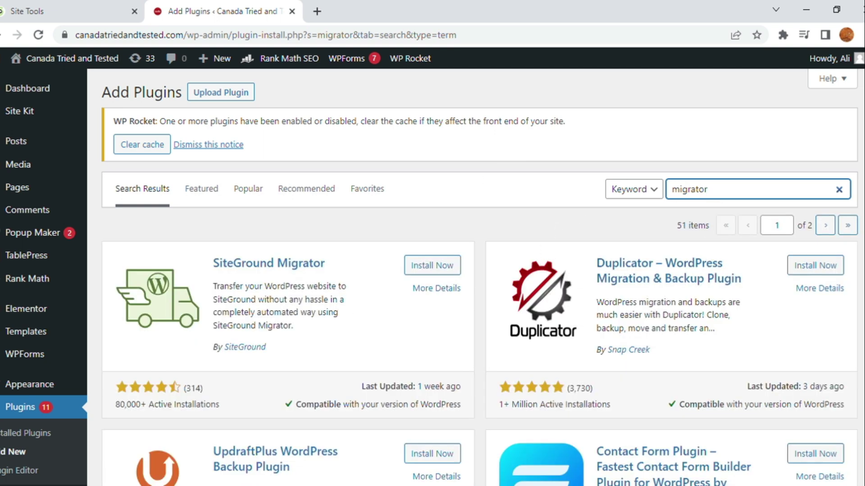
{"action": "scroll", "coordinate": [473, 277], "scroll_direction": "down", "scroll_amount": 9}
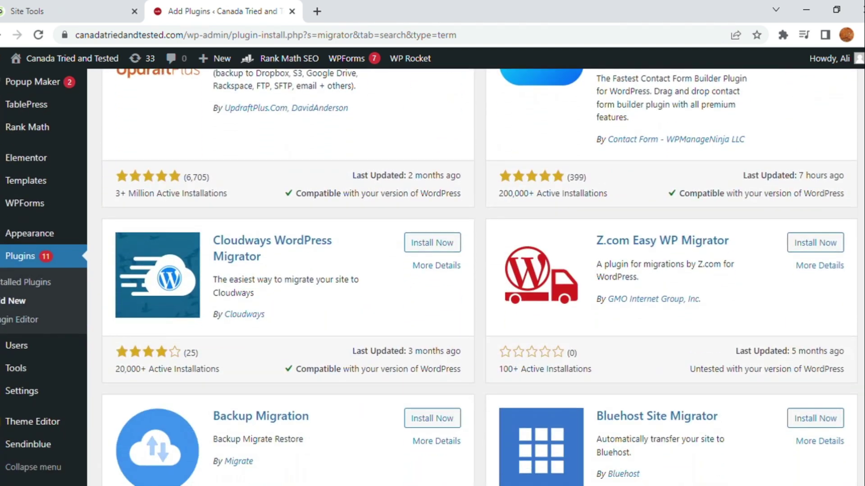
{"action": "scroll", "coordinate": [609, 299], "scroll_direction": "down", "scroll_amount": 3}
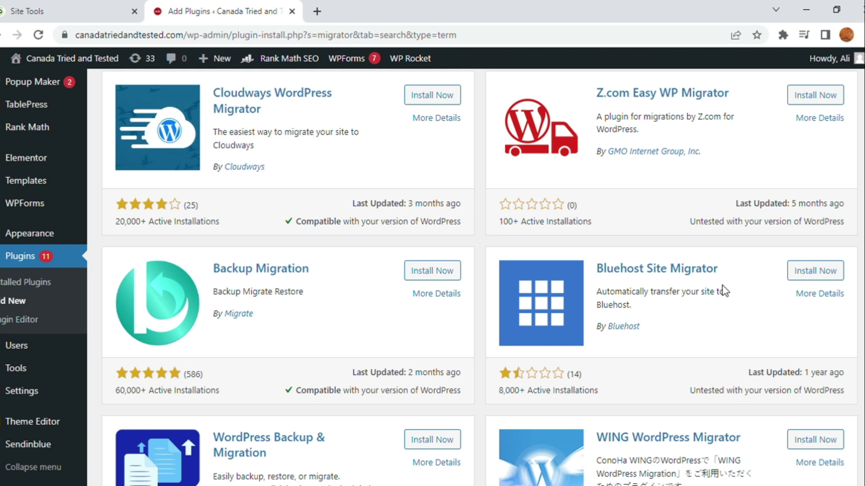
{"action": "left_click", "coordinate": [825, 283]}
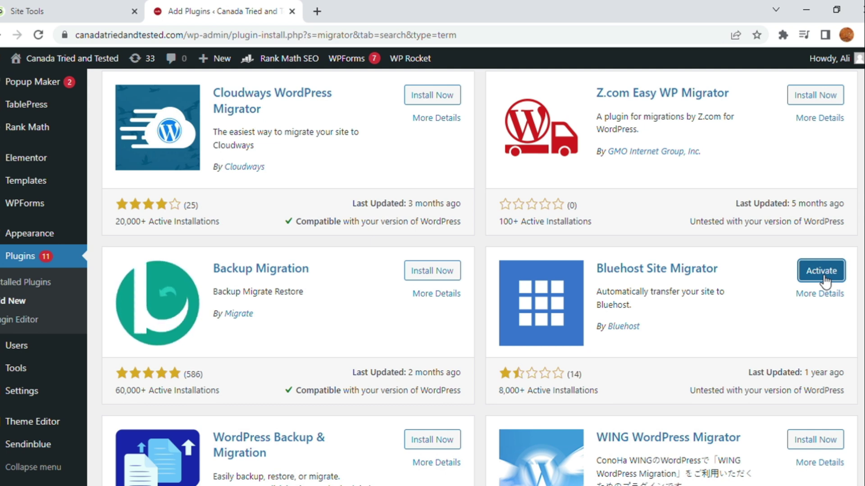
Step: Activate Bluehost Site Migrator and run its site compatibility check
{"action": "left_click", "coordinate": [825, 282]}
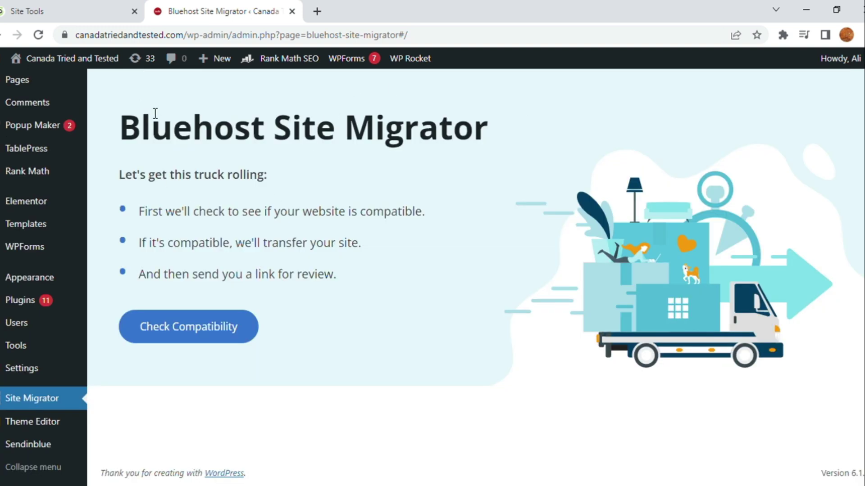
{"action": "left_click_drag", "start_coordinate": [133, 137], "coordinate": [546, 161]}
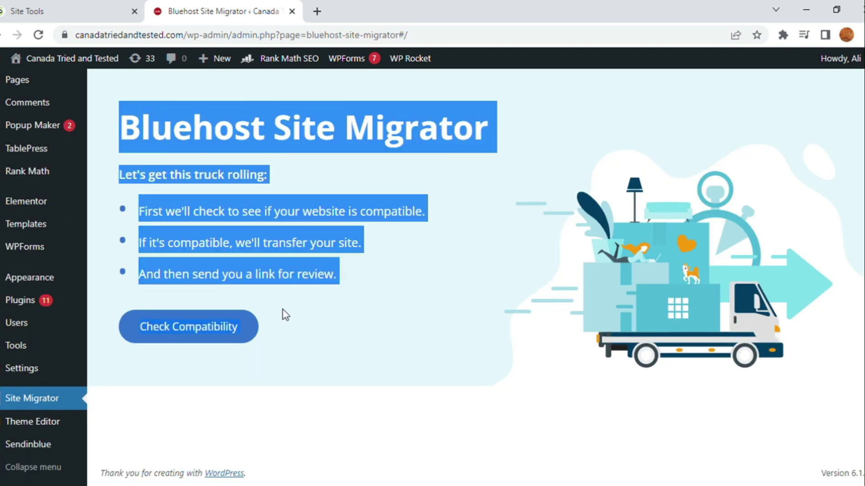
{"action": "left_click", "coordinate": [195, 337]}
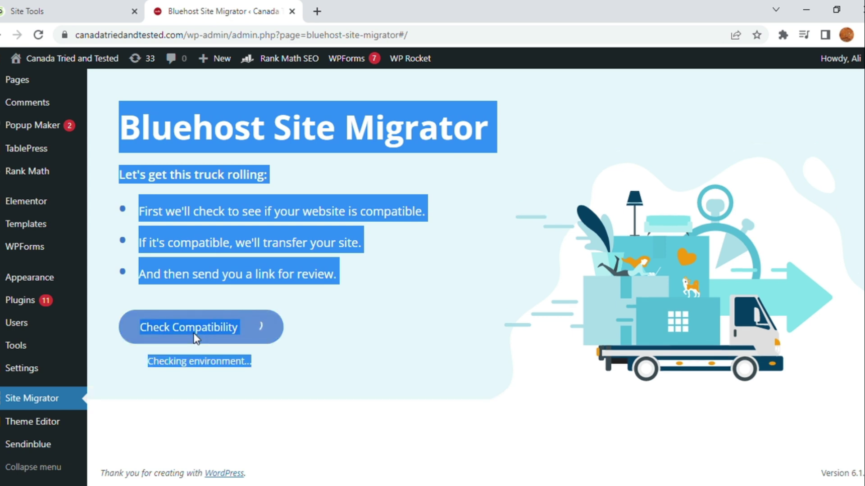
Step: Review the transfer instructions while the site is packaged for Bluehost
{"action": "left_click", "coordinate": [424, 347]}
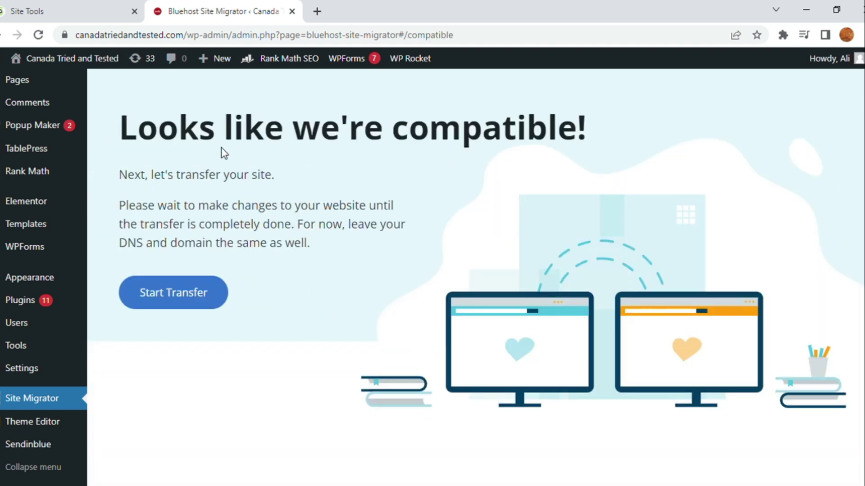
{"action": "left_click_drag", "start_coordinate": [119, 175], "coordinate": [317, 249]}
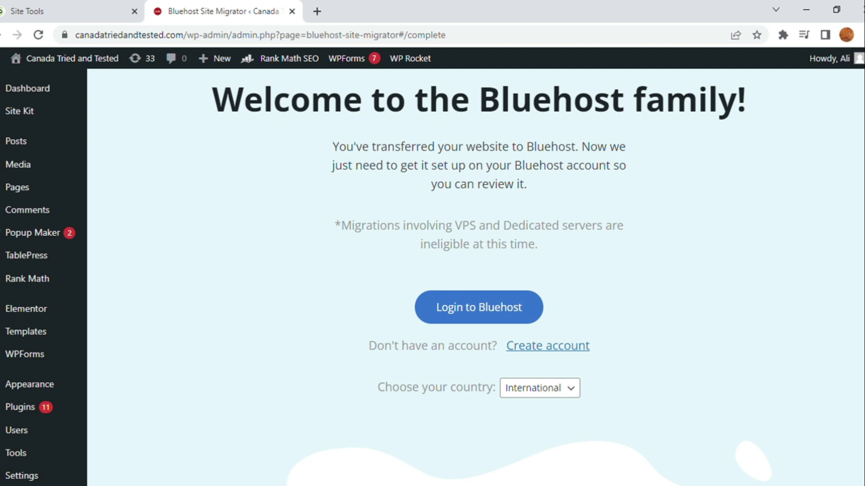
Step: Log in to Bluehost and verify the source domain and URL for canadatriedandtested.com
{"action": "left_click", "coordinate": [483, 315]}
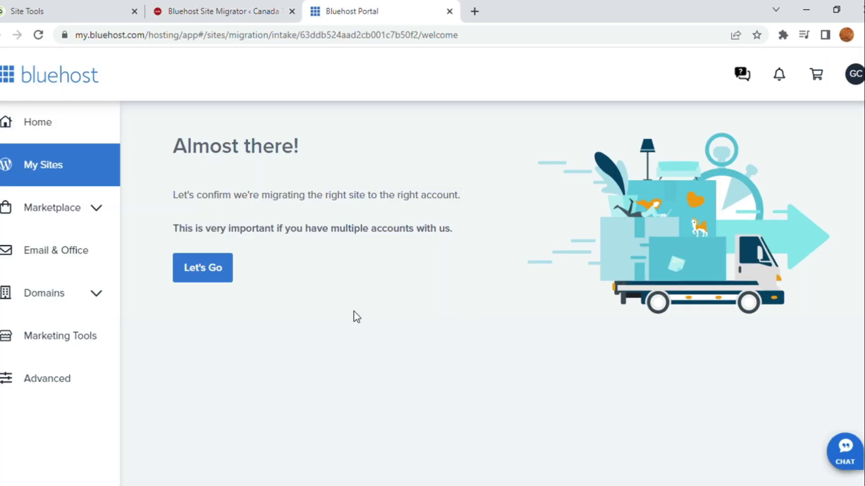
{"action": "left_click", "coordinate": [217, 272]}
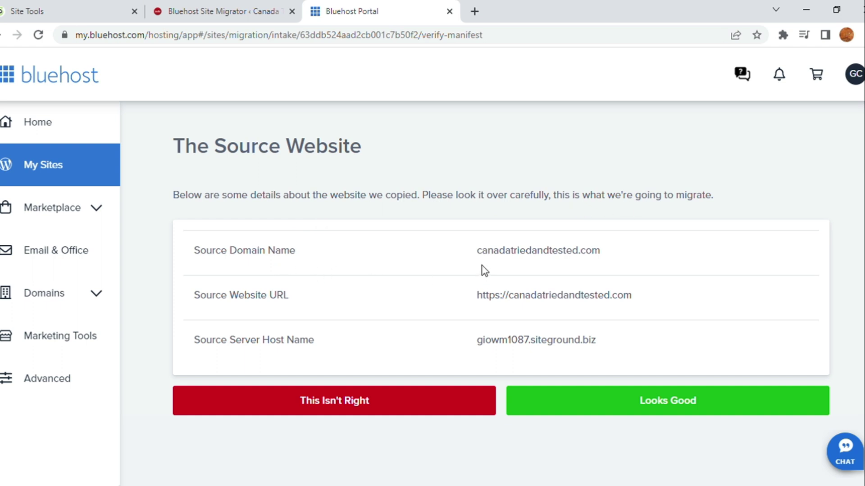
{"action": "left_click_drag", "start_coordinate": [486, 263], "coordinate": [621, 263]}
{"action": "left_click", "coordinate": [618, 275]}
{"action": "left_click_drag", "start_coordinate": [477, 296], "coordinate": [678, 301]}
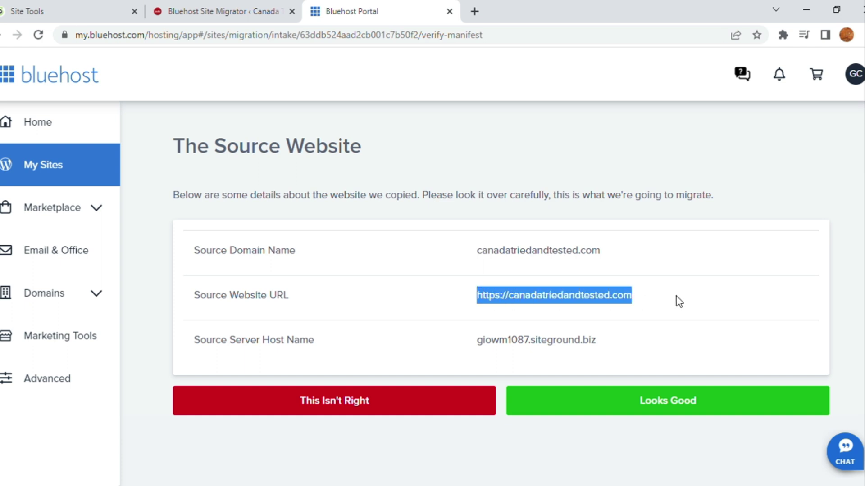
{"action": "left_click", "coordinate": [679, 303]}
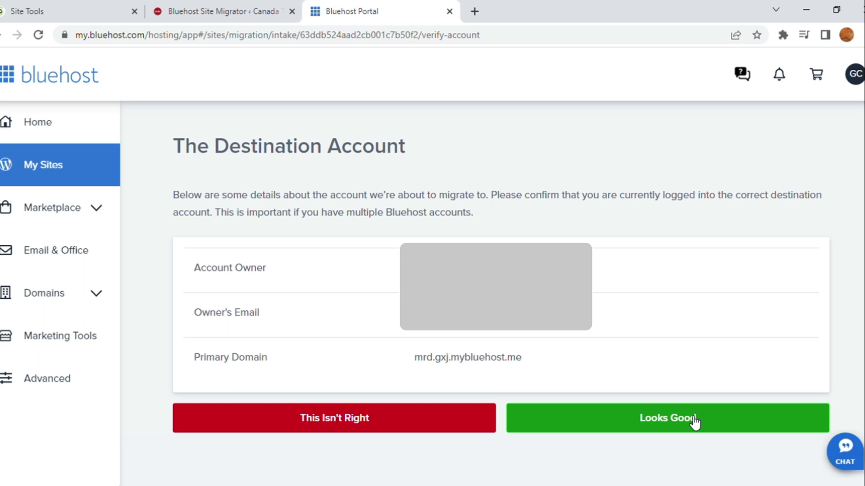
Step: Confirm the destination account and proceed with migrating canadatriedandtested.com
{"action": "left_click", "coordinate": [694, 422]}
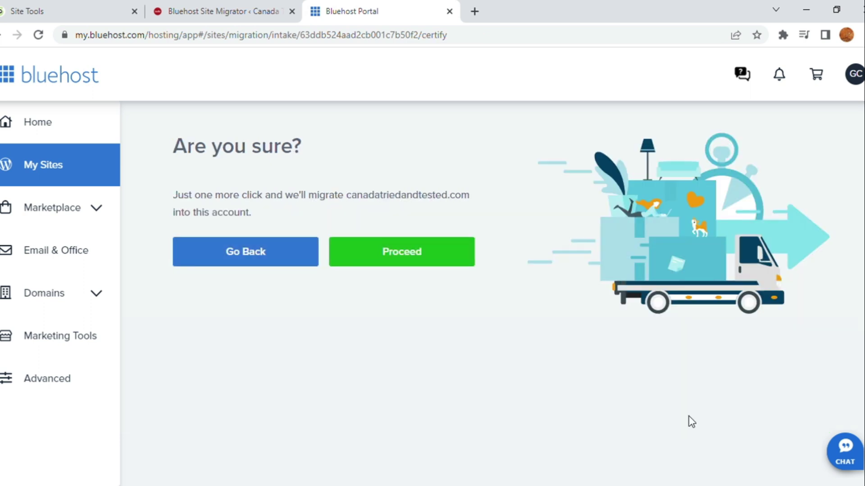
{"action": "left_click", "coordinate": [431, 259]}
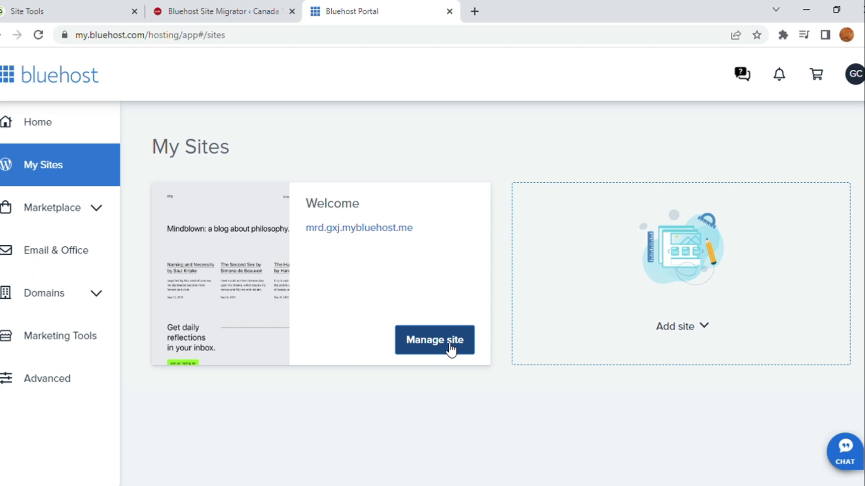
Step: Refresh My Sites and open Review Site on the canadatriedandtested.com card
{"action": "left_click", "coordinate": [57, 177]}
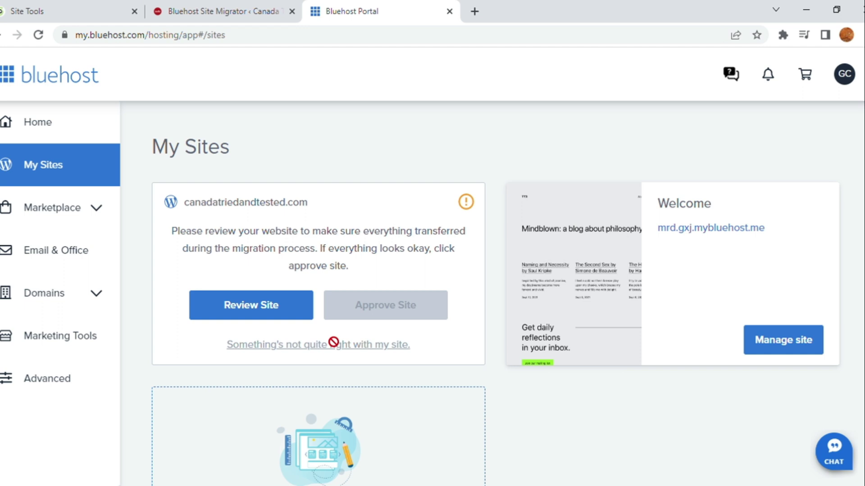
{"action": "left_click", "coordinate": [265, 318]}
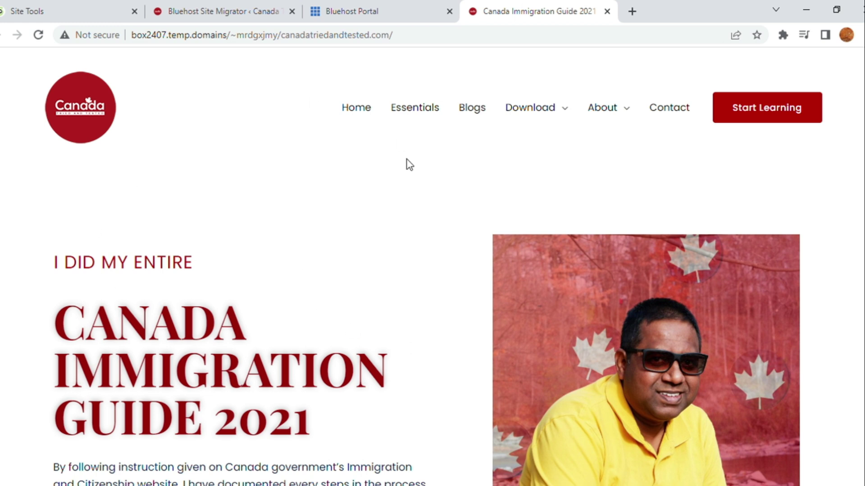
Step: Browse the migrated site's Essentials page to the bottom and back to the top
{"action": "left_click", "coordinate": [430, 113]}
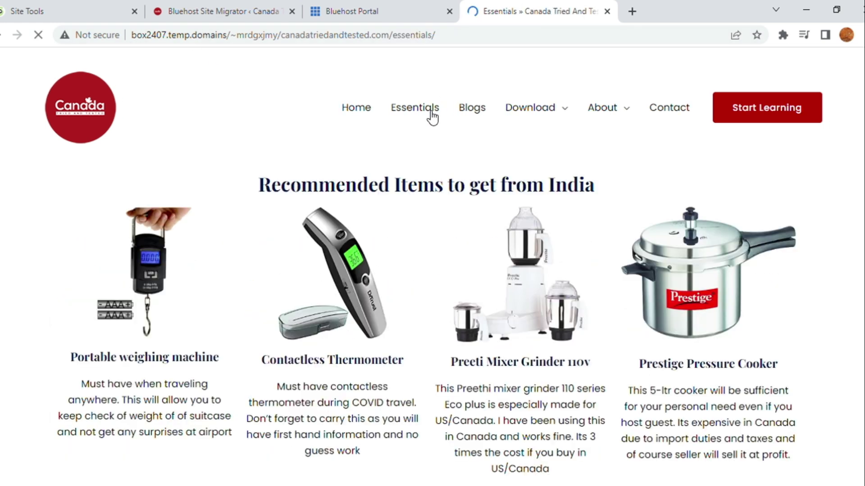
{"action": "scroll", "coordinate": [824, 120], "scroll_direction": "down", "scroll_amount": 7}
{"action": "scroll", "coordinate": [433, 266], "scroll_direction": "down", "scroll_amount": 17}
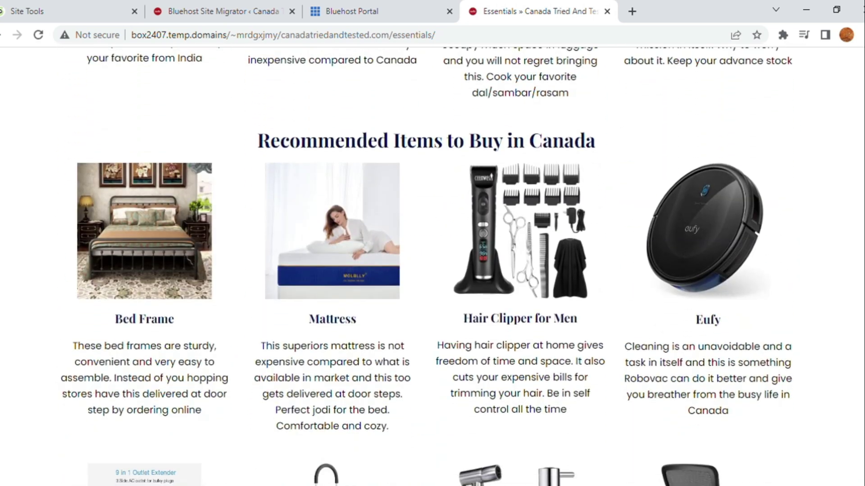
{"action": "scroll", "coordinate": [548, 295], "scroll_direction": "down", "scroll_amount": 20}
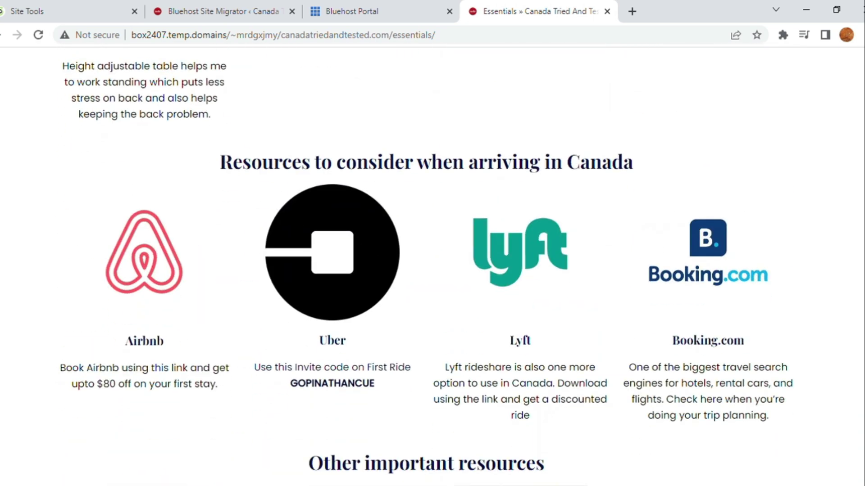
{"action": "scroll", "coordinate": [547, 296], "scroll_direction": "down", "scroll_amount": 14}
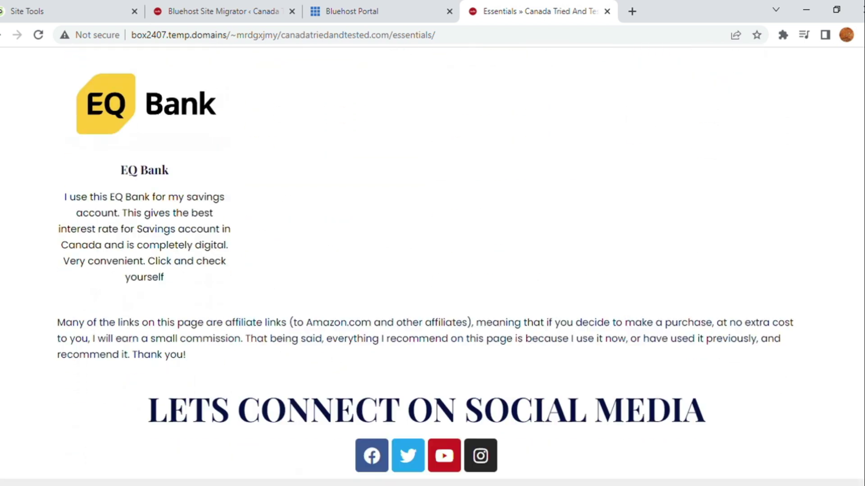
{"action": "key", "text": "Home"}
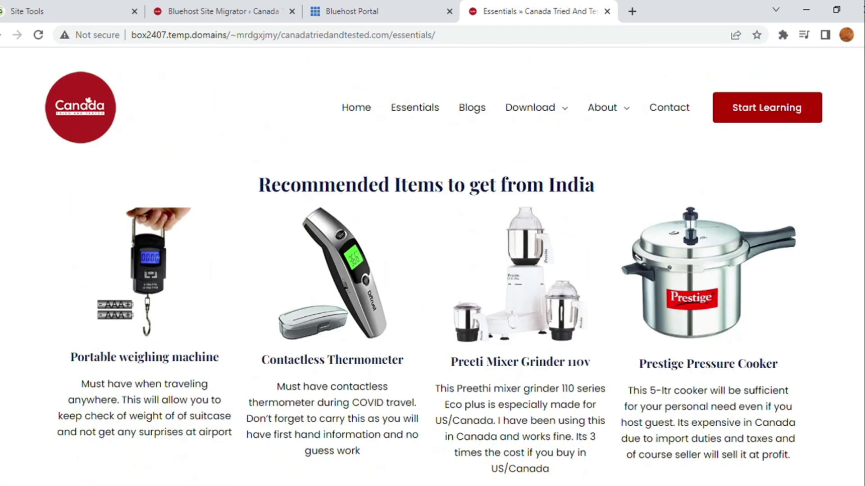
Step: Browse the migrated site's Blogs page down and back to the top
{"action": "left_click", "coordinate": [482, 112]}
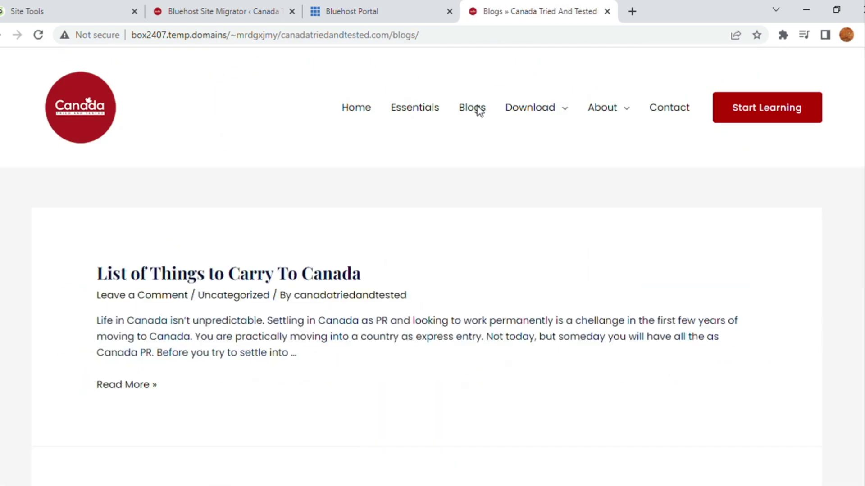
{"action": "scroll", "coordinate": [432, 265], "scroll_direction": "down", "scroll_amount": 12}
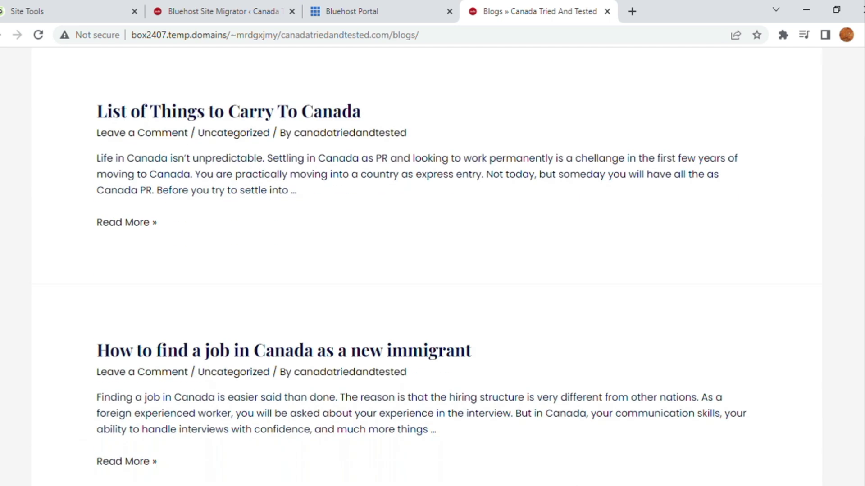
{"action": "scroll", "coordinate": [433, 266], "scroll_direction": "down", "scroll_amount": 13}
{"action": "scroll", "coordinate": [432, 266], "scroll_direction": "down", "scroll_amount": 13}
{"action": "scroll", "coordinate": [432, 266], "scroll_direction": "down", "scroll_amount": 4}
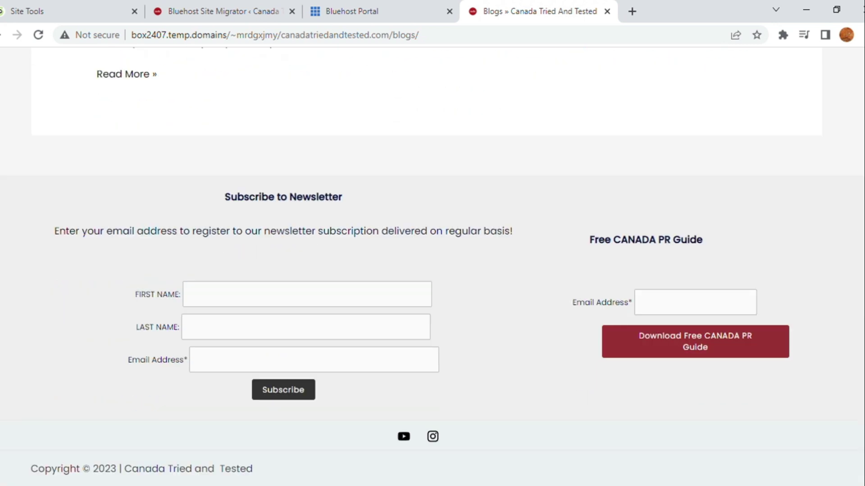
{"action": "key", "text": "Home"}
Step: Check the About page, then view the Contact page down to its footer
{"action": "mouse_move", "coordinate": [522, 117]}
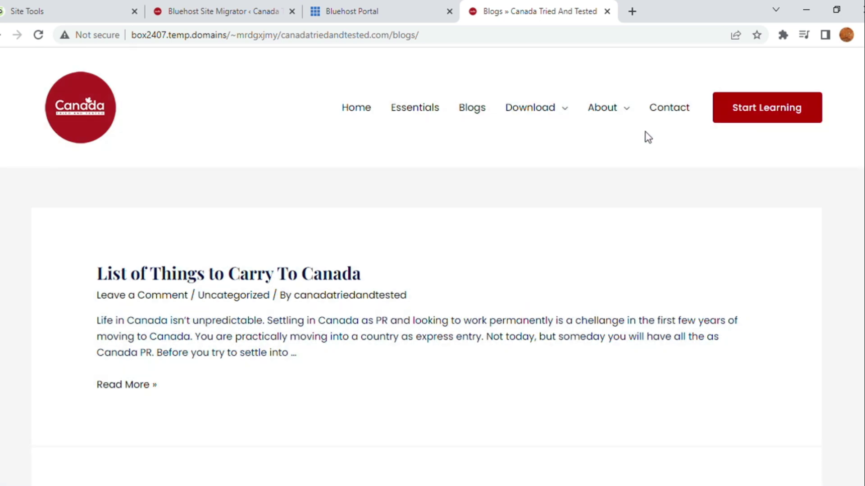
{"action": "left_click", "coordinate": [626, 114]}
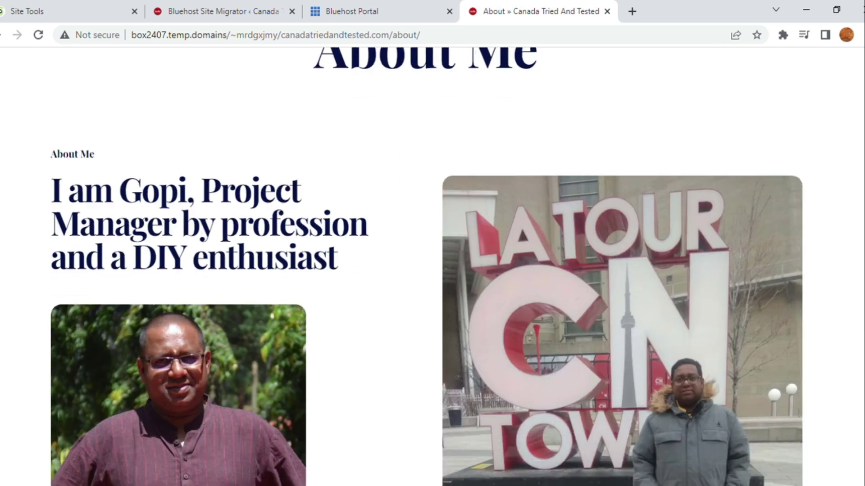
{"action": "scroll", "coordinate": [432, 270], "scroll_direction": "down", "scroll_amount": 1}
{"action": "scroll", "coordinate": [432, 270], "scroll_direction": "down", "scroll_amount": 14}
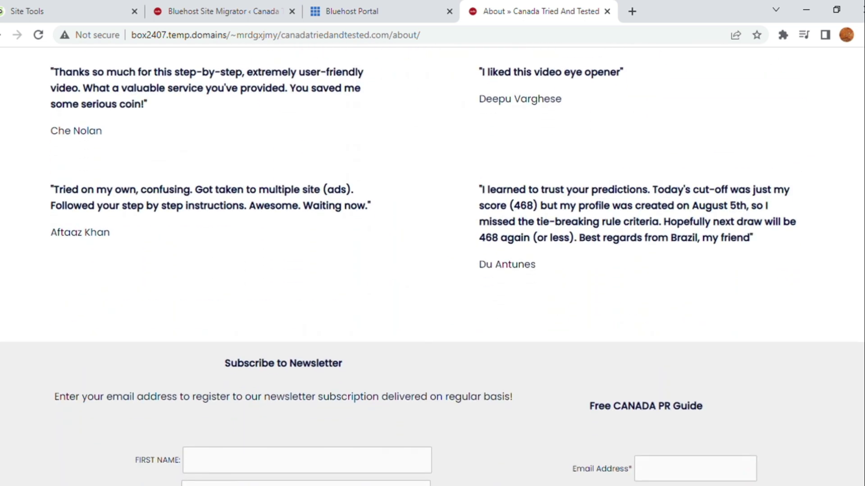
{"action": "key", "text": "Home"}
{"action": "left_click", "coordinate": [671, 113]}
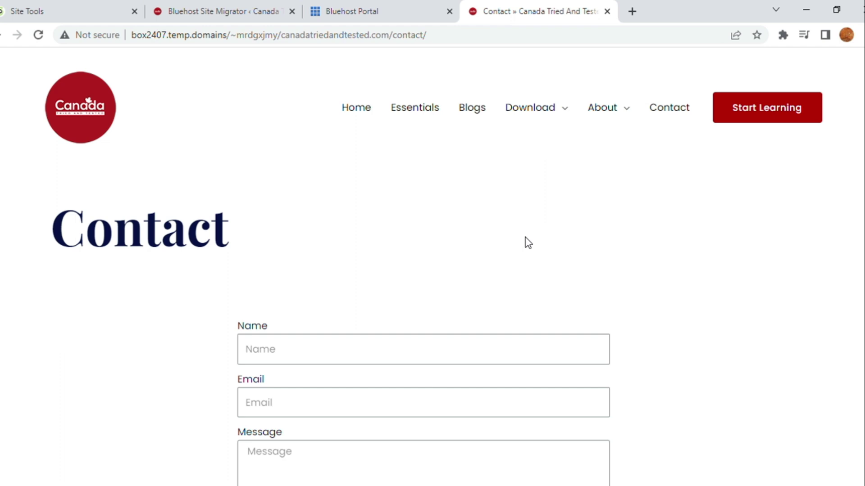
{"action": "key", "text": "End"}
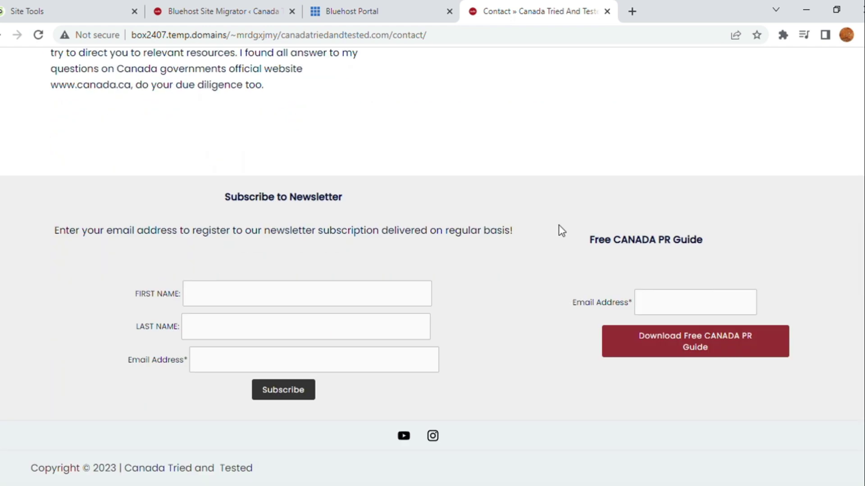
Step: Close the preview and approve the canadatriedandtested.com migration in Bluehost Portal
{"action": "left_click", "coordinate": [606, 12]}
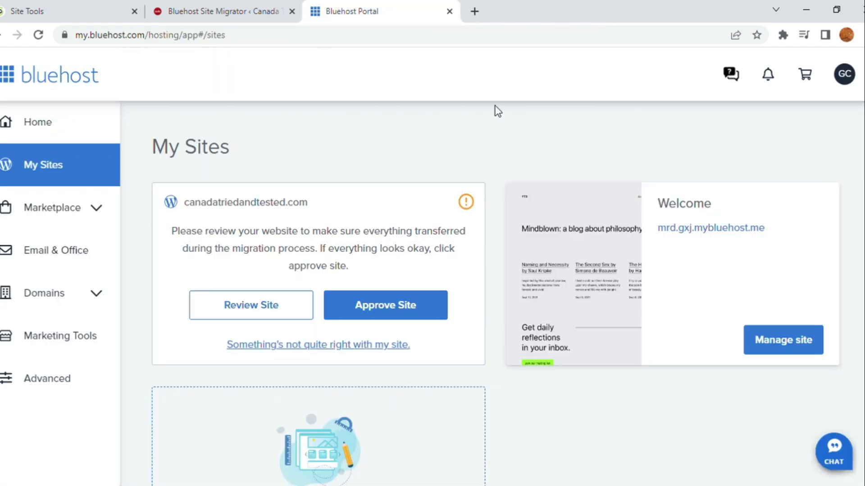
{"action": "left_click", "coordinate": [388, 309]}
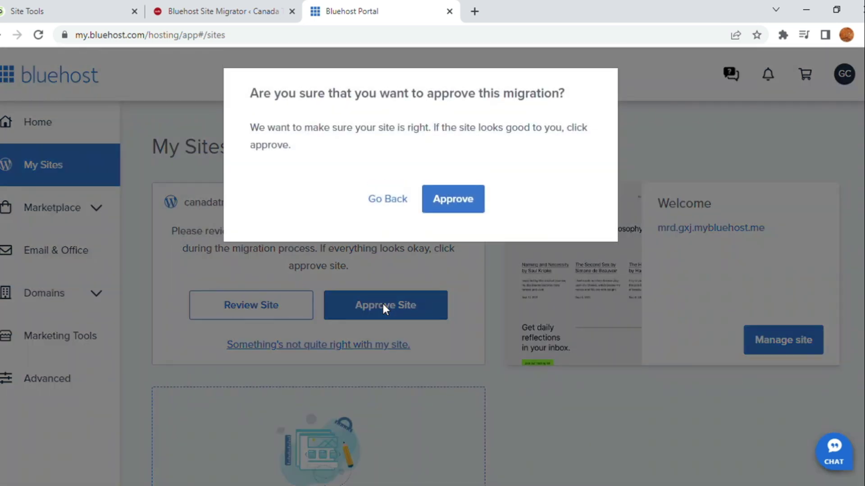
{"action": "left_click", "coordinate": [475, 201]}
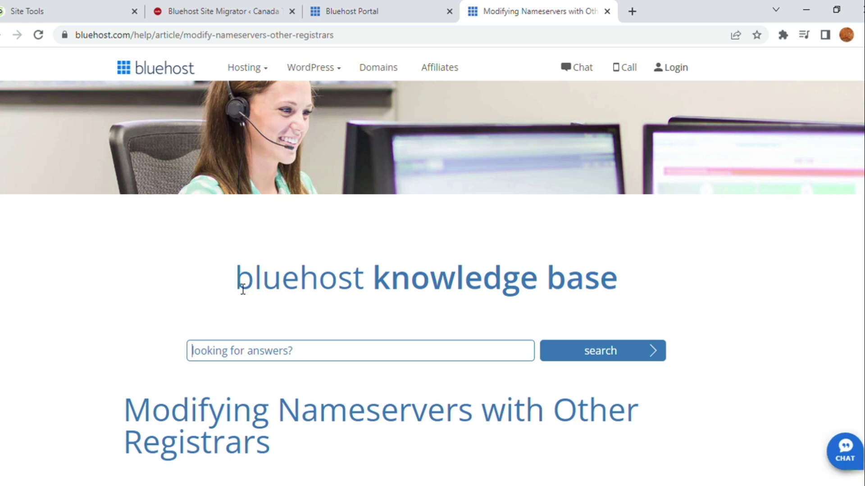
{"action": "left_click_drag", "start_coordinate": [238, 280], "coordinate": [671, 310]}
{"action": "scroll", "coordinate": [432, 266], "scroll_direction": "down", "scroll_amount": 7}
{"action": "scroll", "coordinate": [394, 266], "scroll_direction": "down", "scroll_amount": 1}
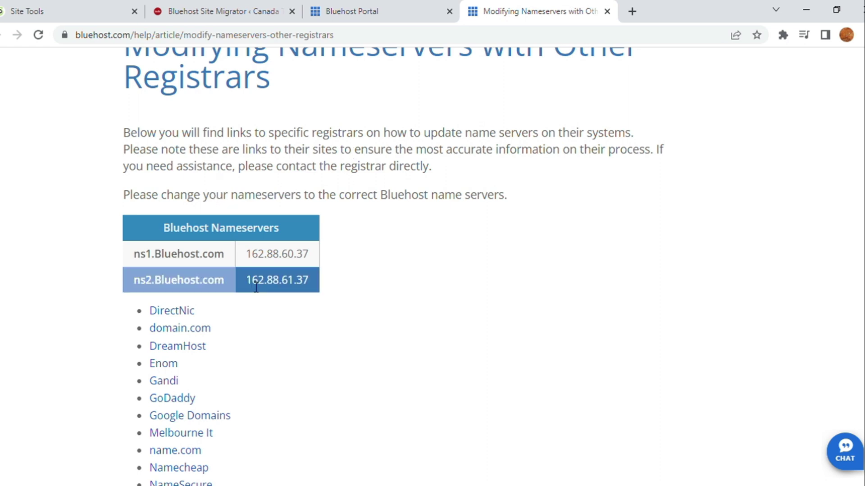
{"action": "scroll", "coordinate": [836, 195], "scroll_direction": "down", "scroll_amount": 4}
{"action": "scroll", "coordinate": [394, 266], "scroll_direction": "down", "scroll_amount": 4}
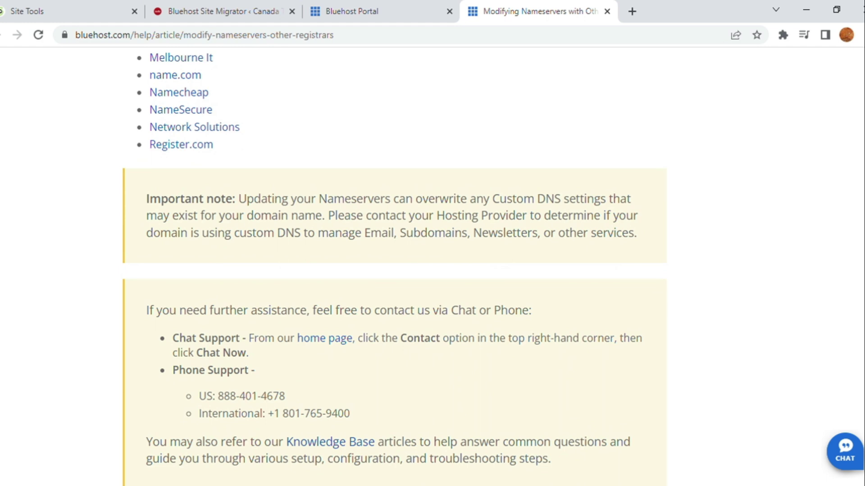
{"action": "scroll", "coordinate": [394, 257], "scroll_direction": "down", "scroll_amount": 1}
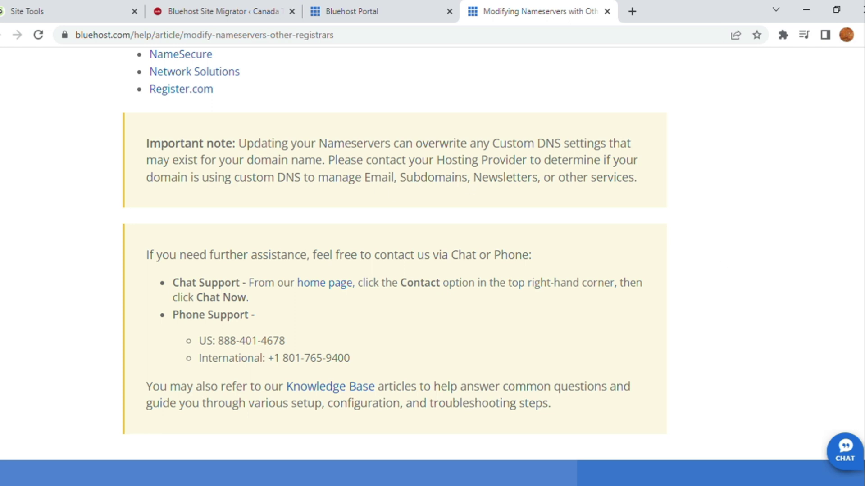
{"action": "scroll", "coordinate": [394, 253], "scroll_direction": "down", "scroll_amount": 1}
{"action": "scroll", "coordinate": [432, 252], "scroll_direction": "up", "scroll_amount": 1}
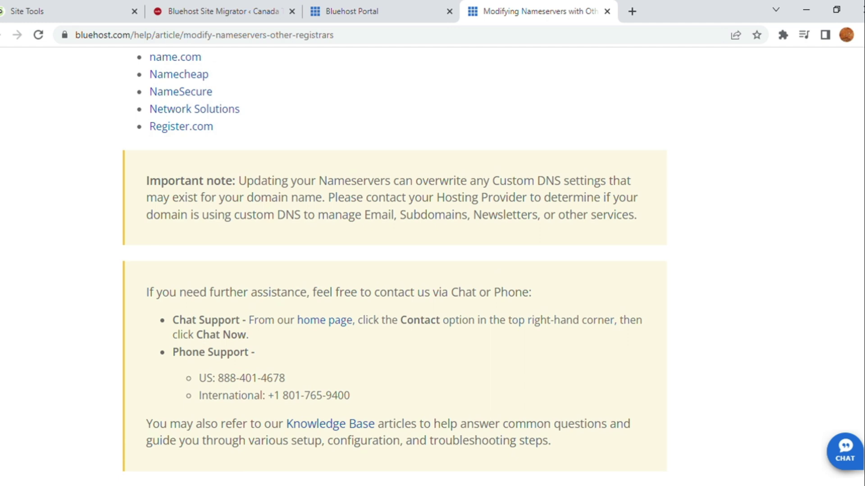
{"action": "scroll", "coordinate": [432, 252], "scroll_direction": "up", "scroll_amount": 1}
{"action": "scroll", "coordinate": [394, 266], "scroll_direction": "down", "scroll_amount": 3}
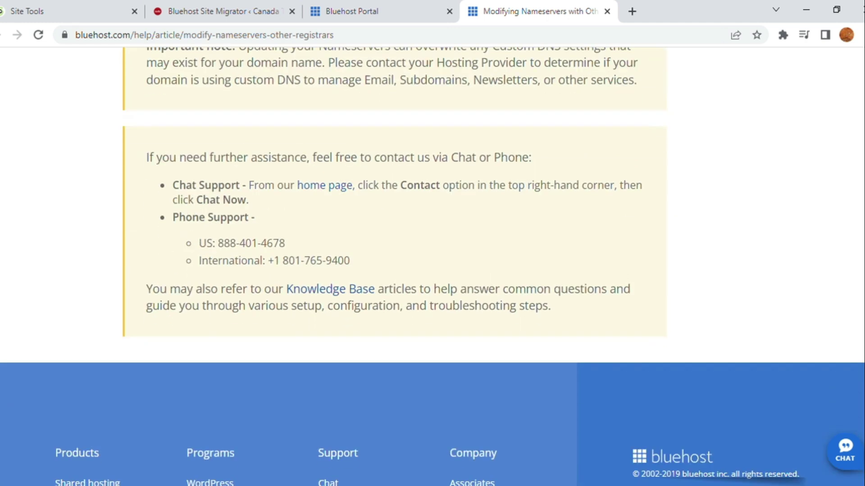
{"action": "scroll", "coordinate": [394, 265], "scroll_direction": "up", "scroll_amount": 10}
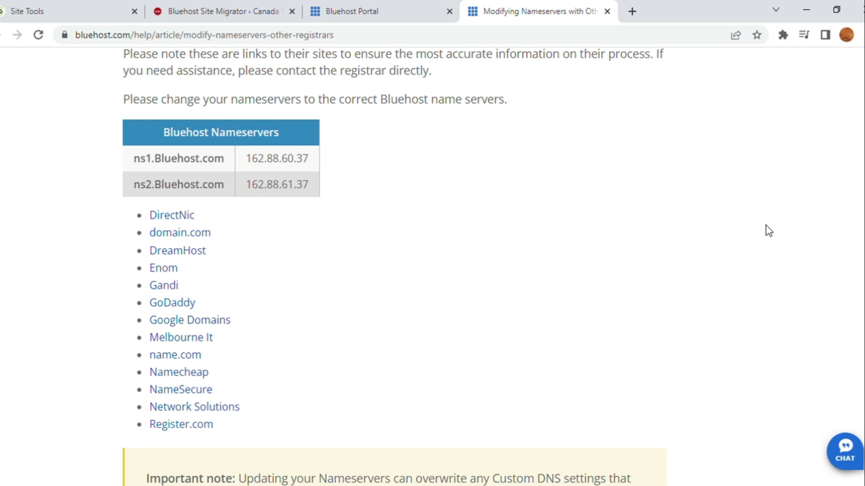
{"action": "triple_click", "coordinate": [275, 162]}
{"action": "left_click", "coordinate": [269, 118]}
Step: In SiteGround's domain list, open Manage for canadatriedandtested.com
{"action": "left_click", "coordinate": [38, 0]}
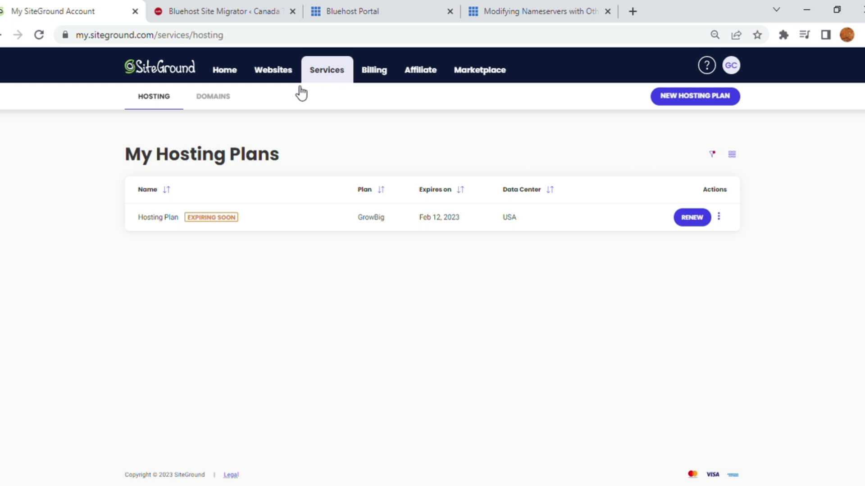
{"action": "left_click", "coordinate": [234, 99]}
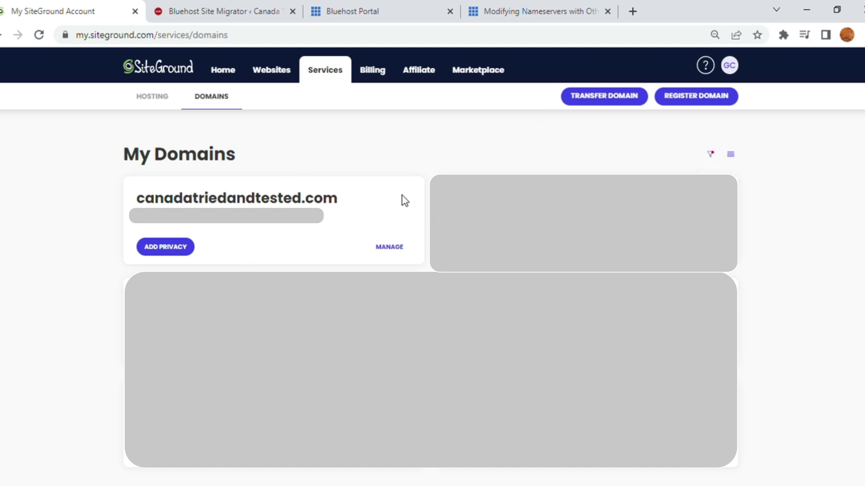
{"action": "left_click", "coordinate": [400, 251]}
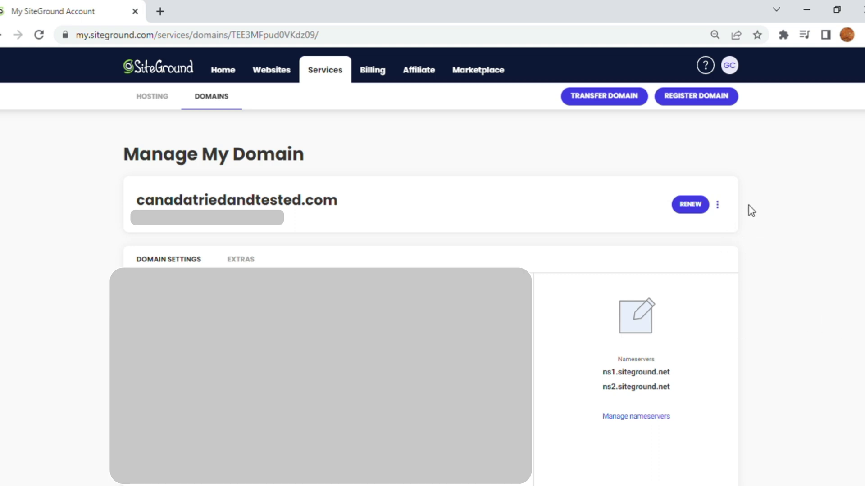
Step: Request the EPP code for canadatriedandtested.com and send it to the registrant email
{"action": "left_click", "coordinate": [719, 205]}
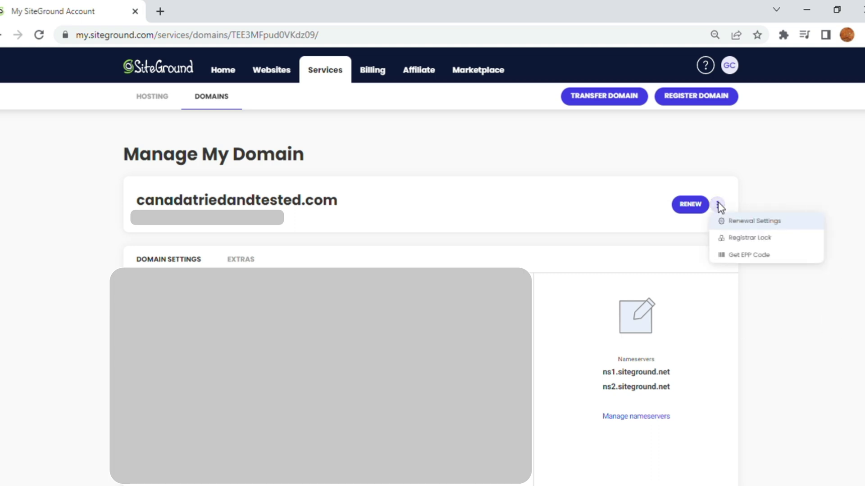
{"action": "left_click", "coordinate": [749, 256]}
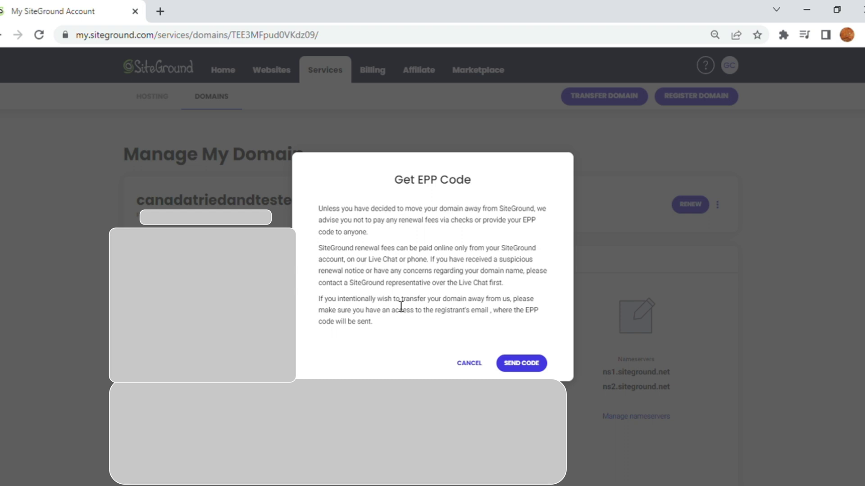
{"action": "left_click", "coordinate": [522, 365]}
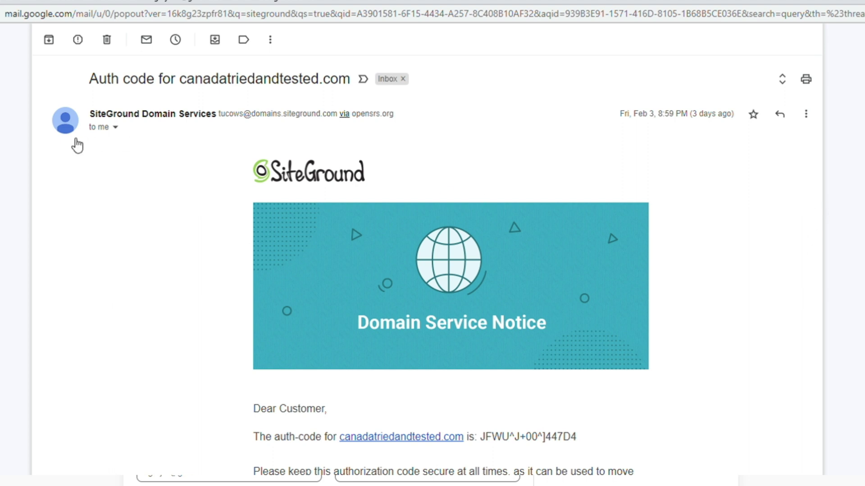
Step: Select the auth code in SiteGround's email, then read the canadatriedandtested.com transfer-away notice
{"action": "scroll", "coordinate": [450, 270], "scroll_direction": "down", "scroll_amount": 5}
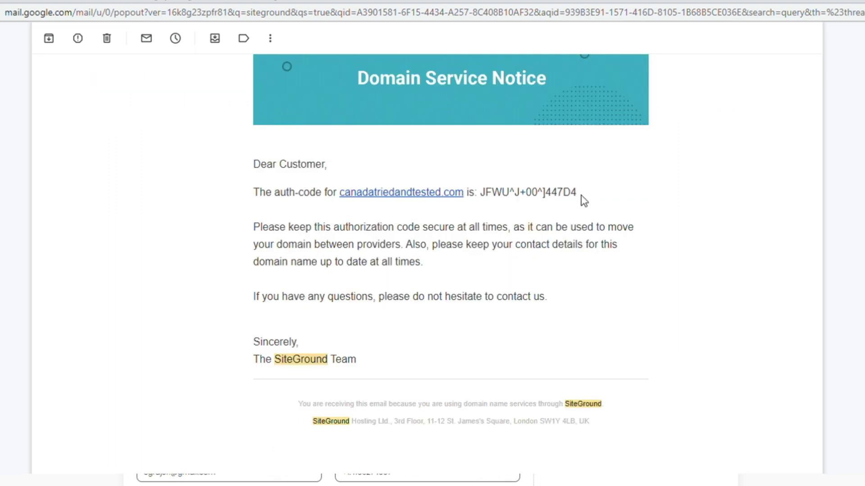
{"action": "left_click_drag", "start_coordinate": [581, 195], "coordinate": [489, 202]}
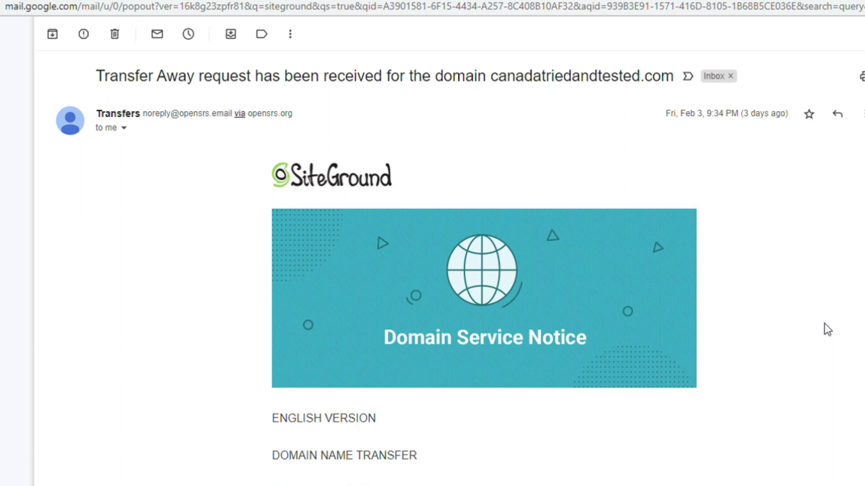
{"action": "scroll", "coordinate": [824, 328], "scroll_direction": "down", "scroll_amount": 8}
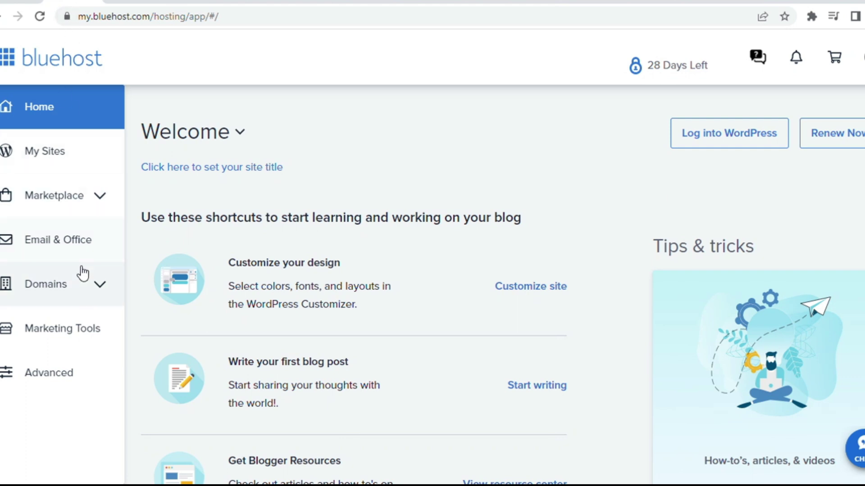
Step: From My Domains, transfer canadatriedandtested.com to Bluehost until it shows Queued With Winning Registrar
{"action": "left_click", "coordinate": [100, 287]}
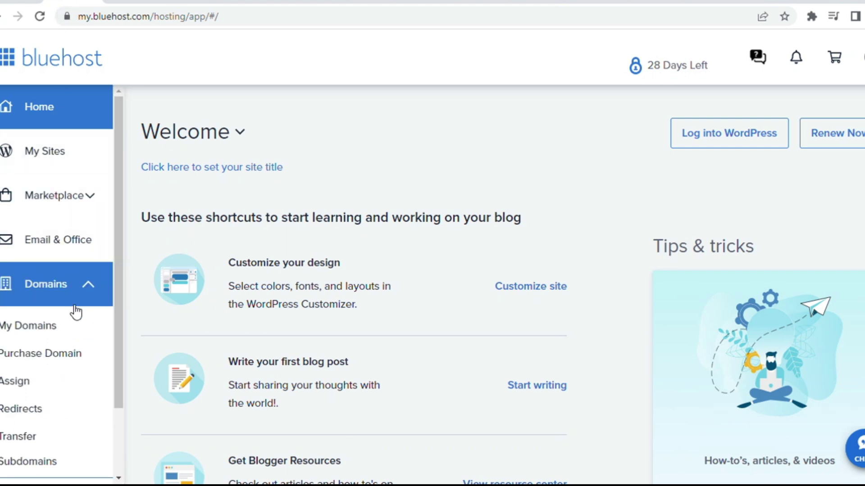
{"action": "left_click", "coordinate": [63, 332]}
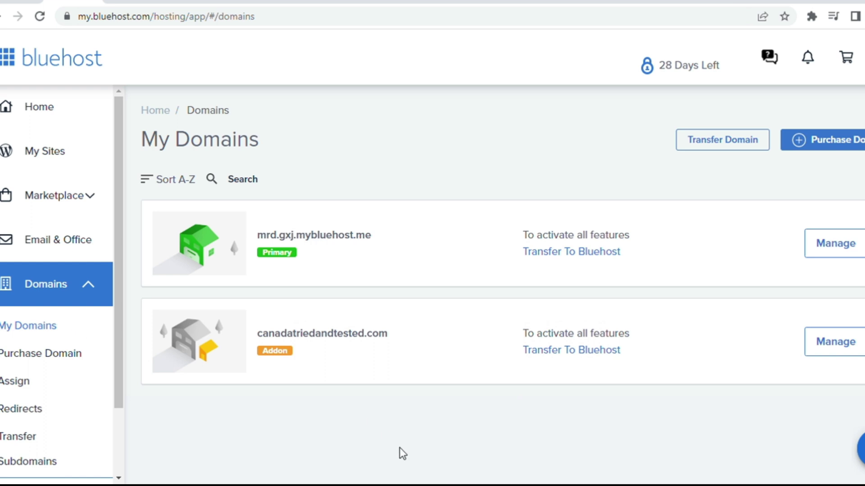
{"action": "left_click", "coordinate": [608, 355]}
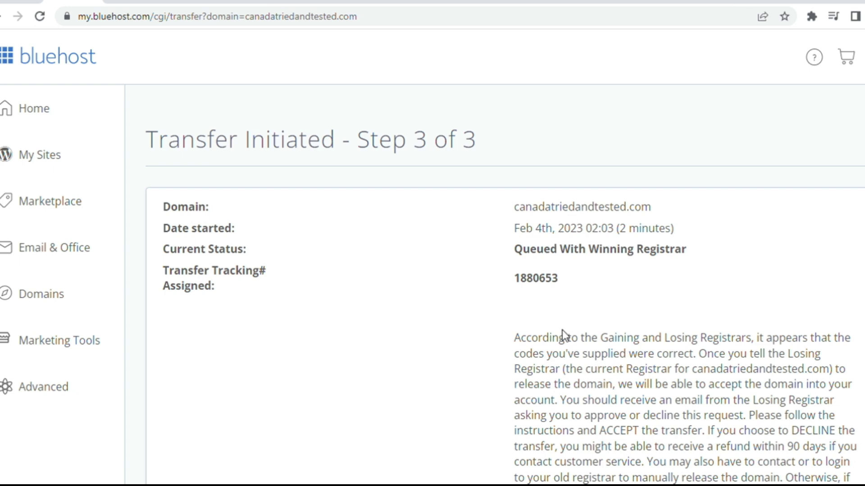
{"action": "scroll", "coordinate": [495, 289], "scroll_direction": "down", "scroll_amount": 3}
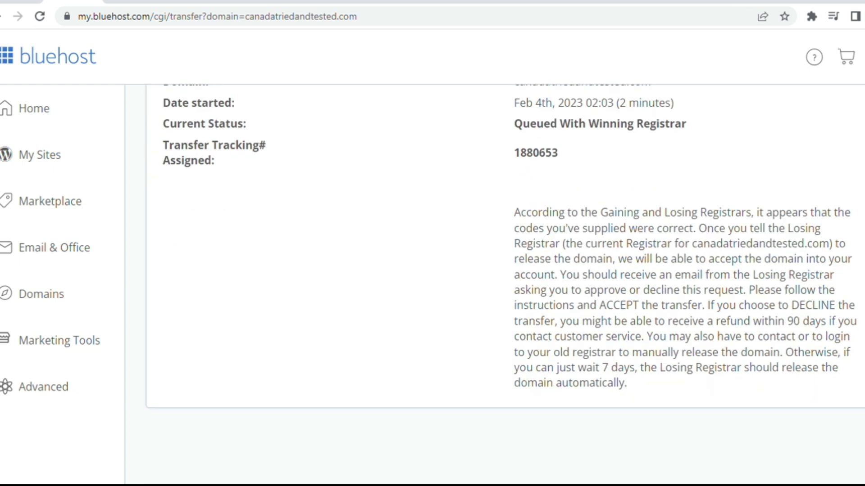